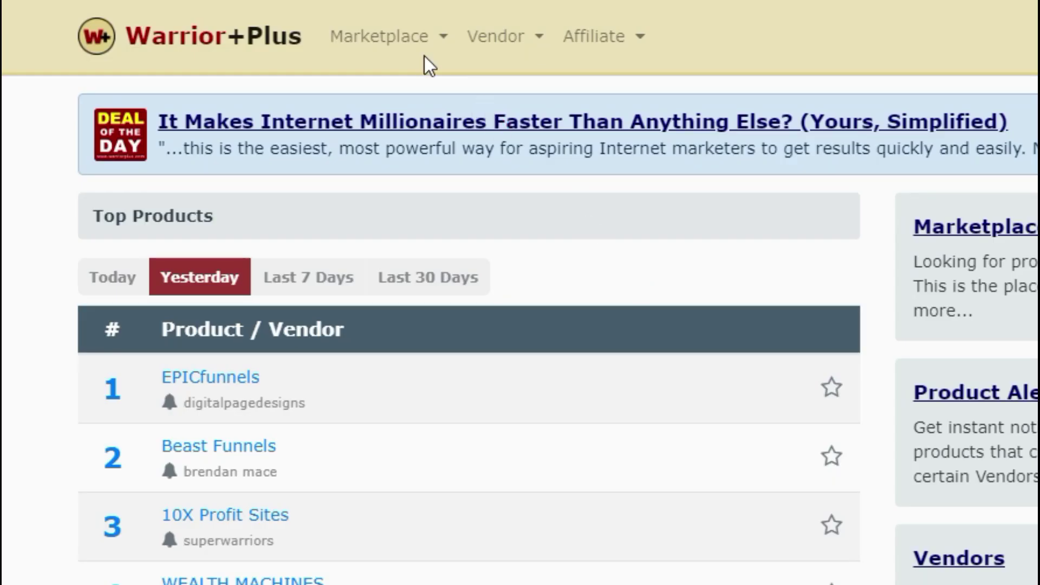
# Step: Open the affiliate stats and show the results for Yesterday
pyautogui.click(320, 19)
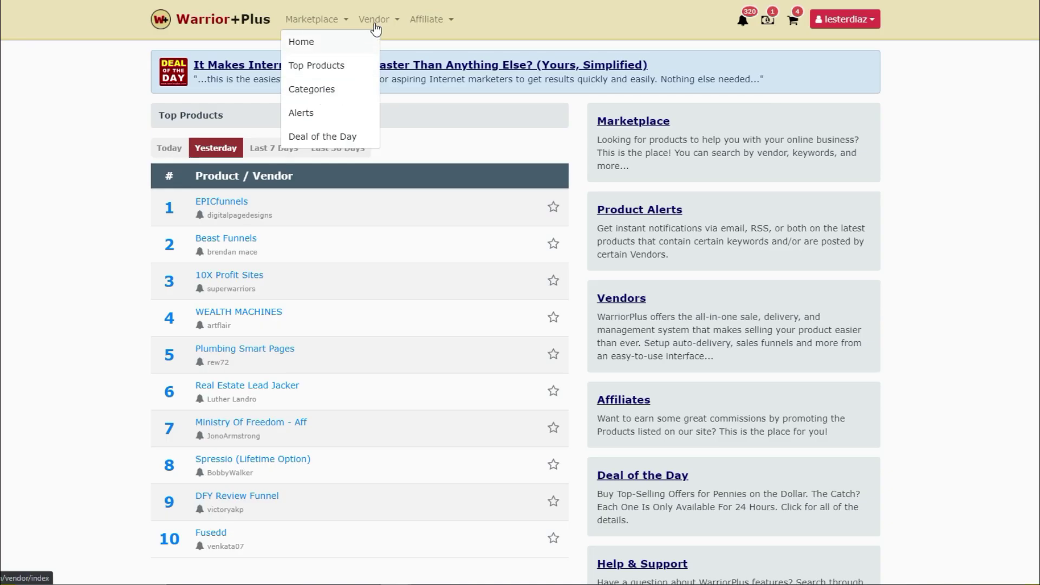
pyautogui.click(435, 23)
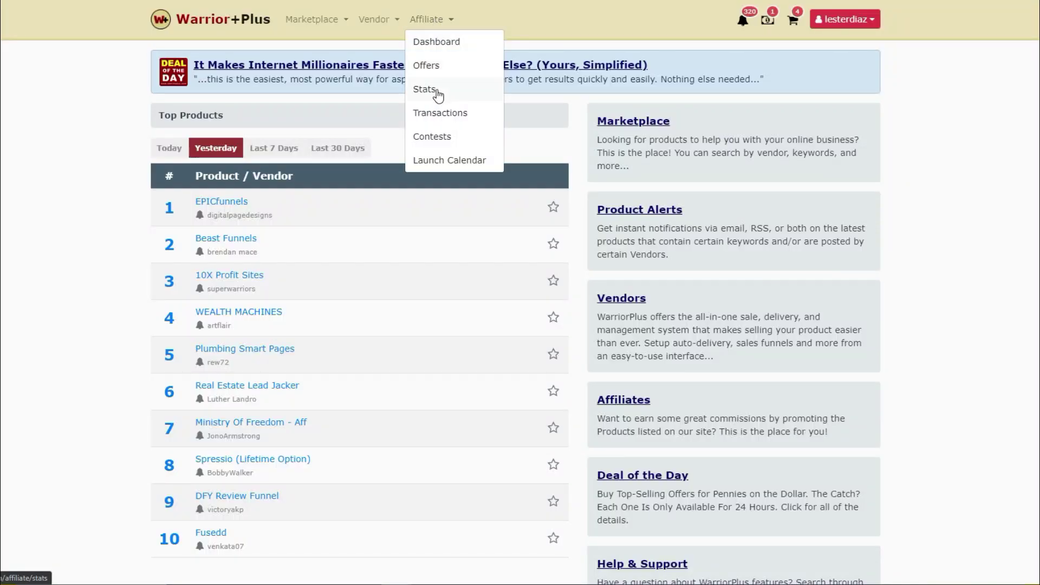
pyautogui.click(488, 110)
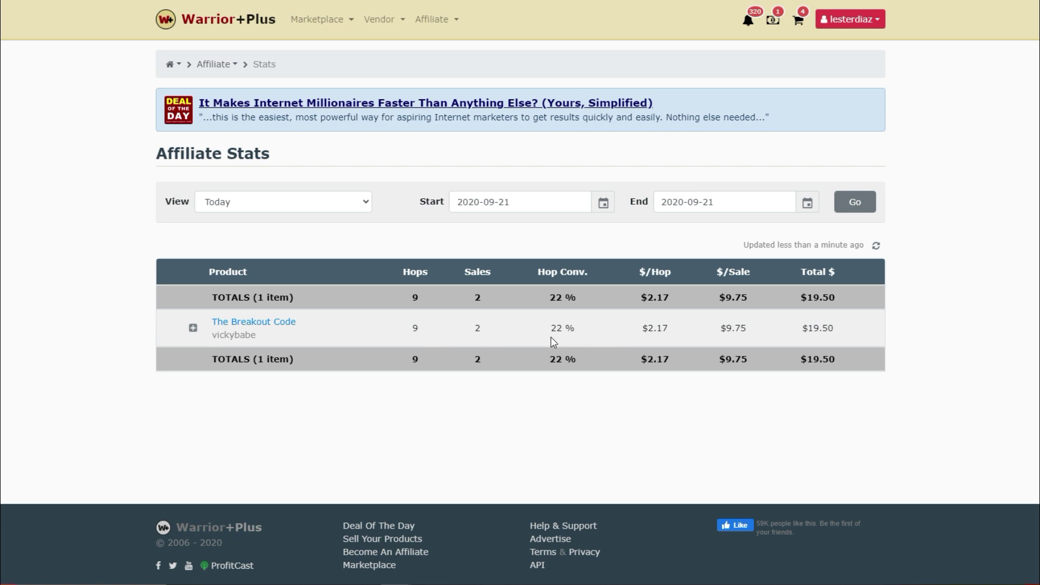
pyautogui.click(278, 207)
pyautogui.click(261, 242)
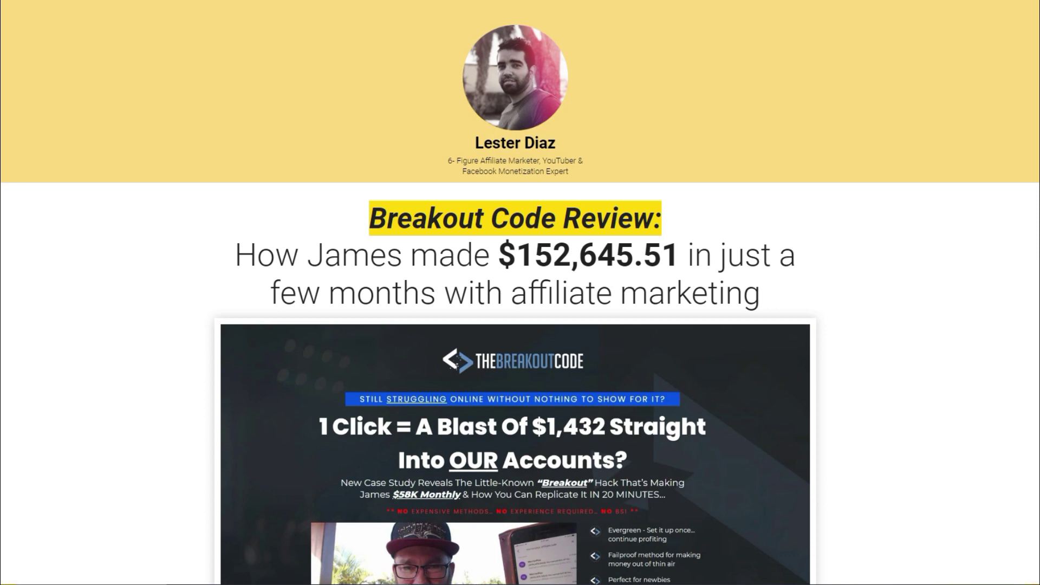
# Step: Examine the Breakout Code review page from headline to offer button and compare it with the product's own sales page
pyautogui.scroll(-3, 608, 166)
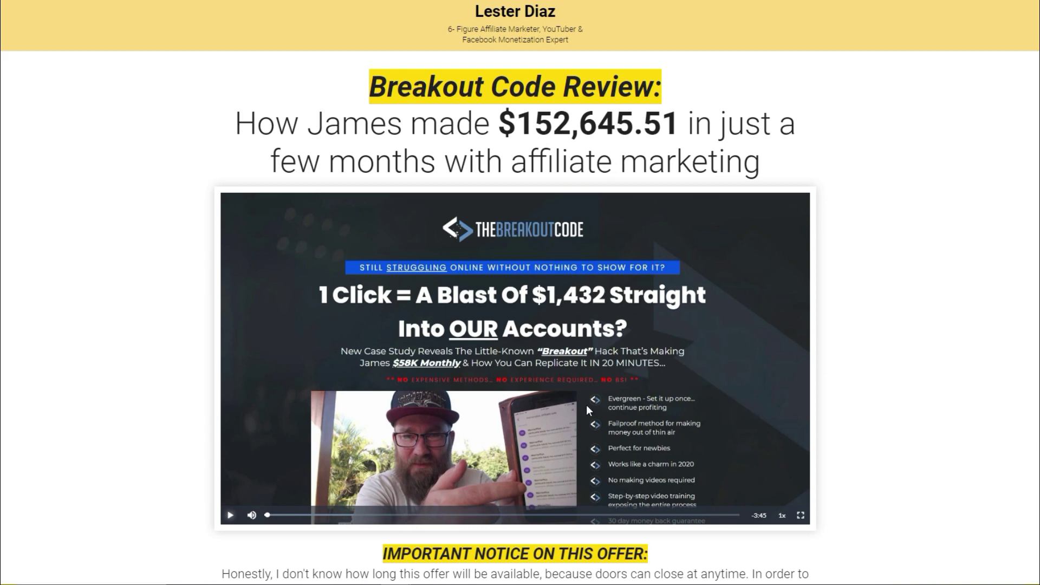
pyautogui.scroll(-1, 1008, 307)
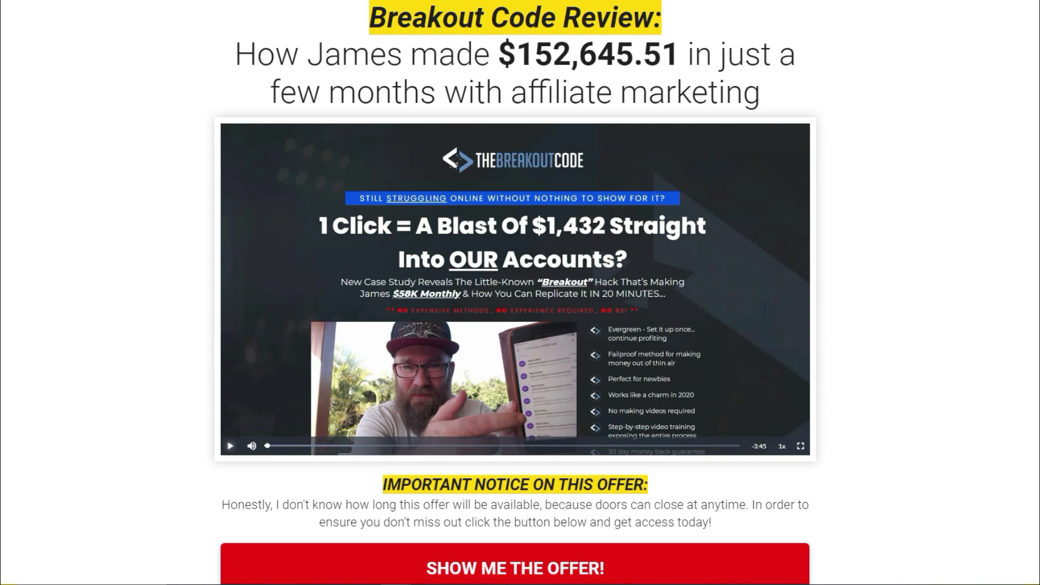
pyautogui.scroll(-1, 1011, 252)
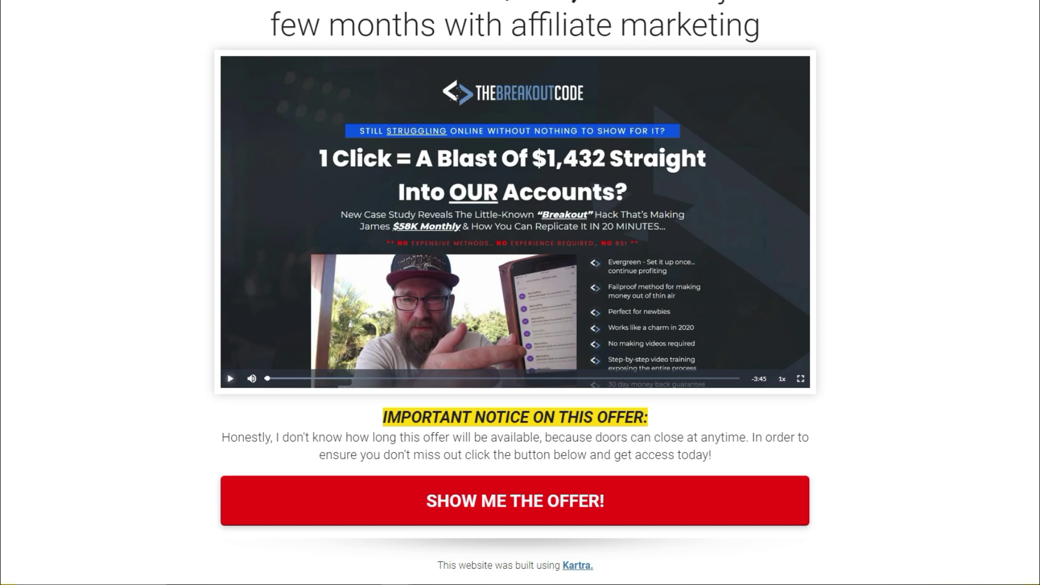
pyautogui.scroll(3, 515, 293)
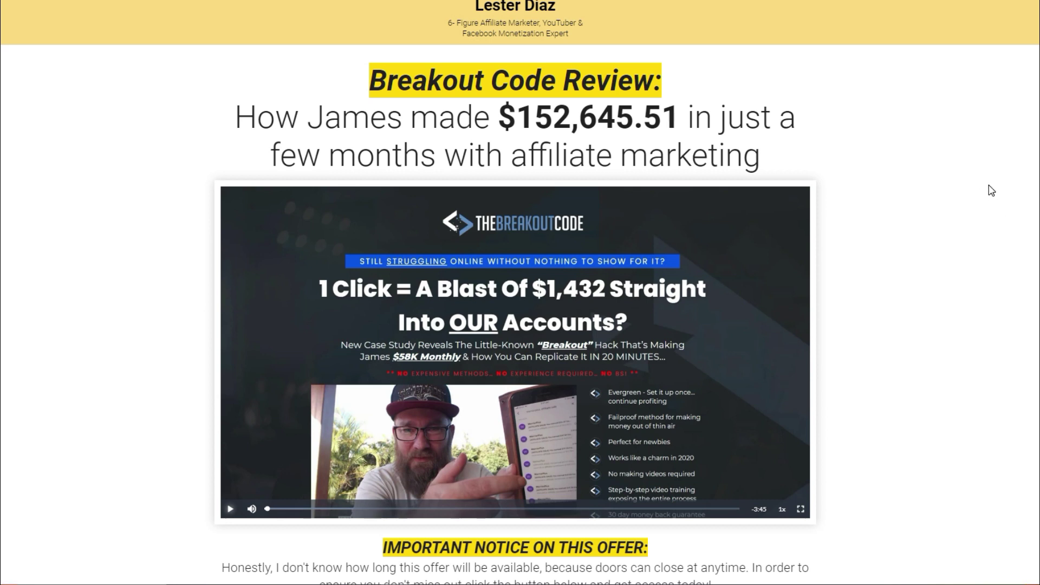
pyautogui.hotkey('ctrl', 'Tab')
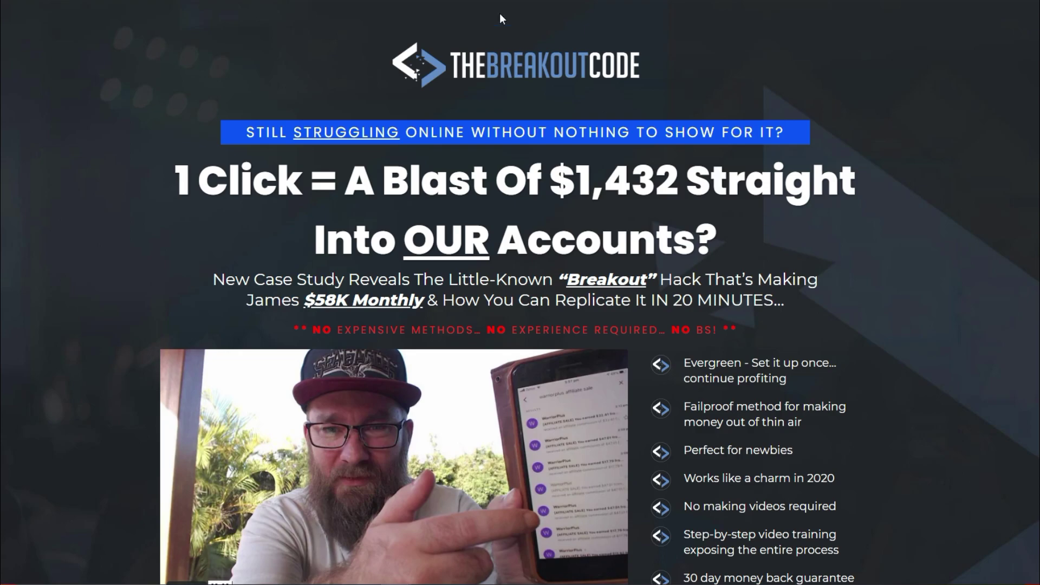
pyautogui.hotkey('ctrl', 'Tab')
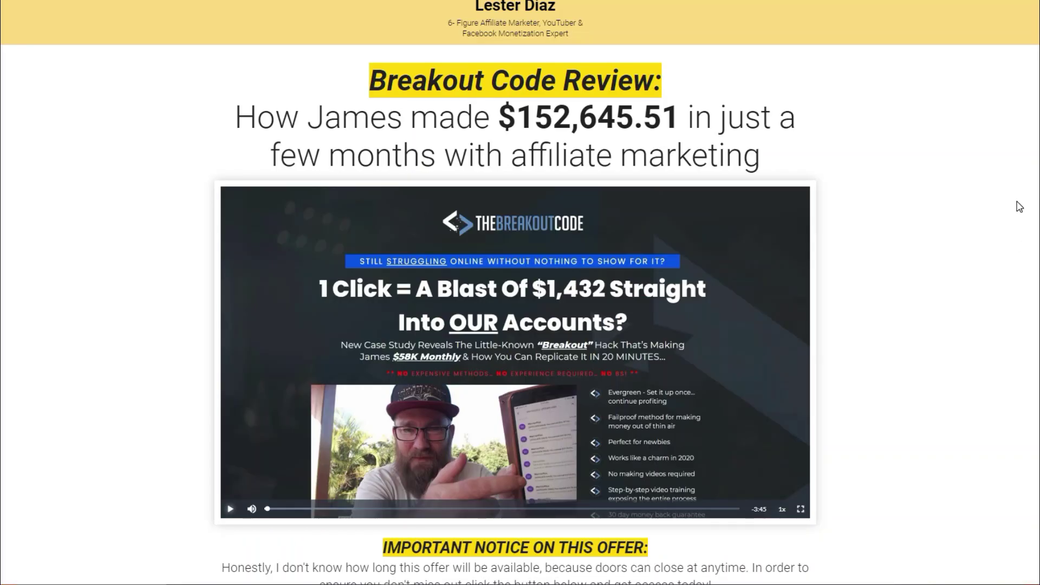
pyautogui.scroll(2, 1017, 282)
pyautogui.scroll(-2, 1019, 283)
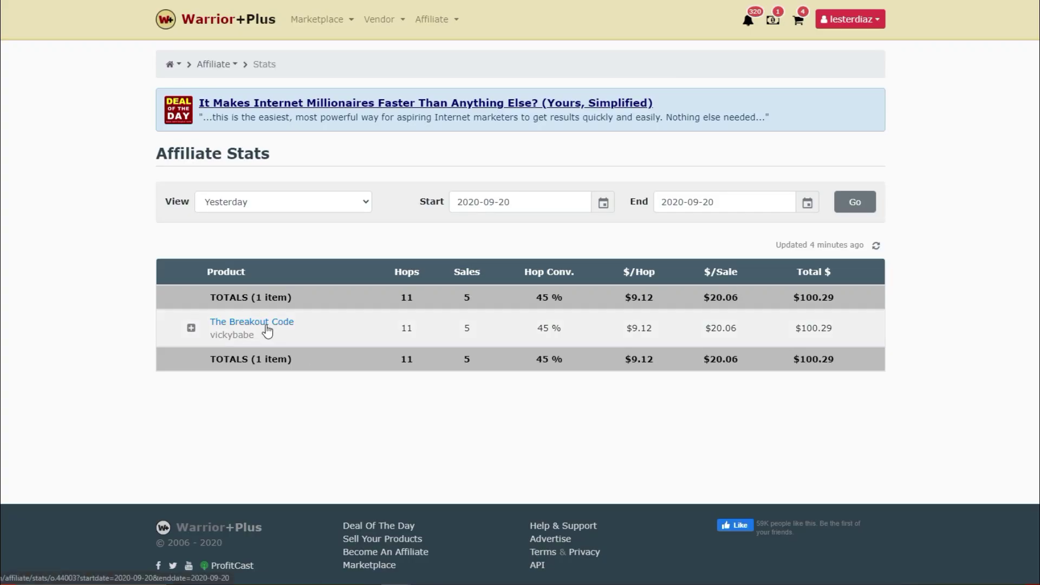
# Step: Open the affiliate stats for The Breakout Code and recheck the review page's full layout down to the footer
pyautogui.click(267, 325)
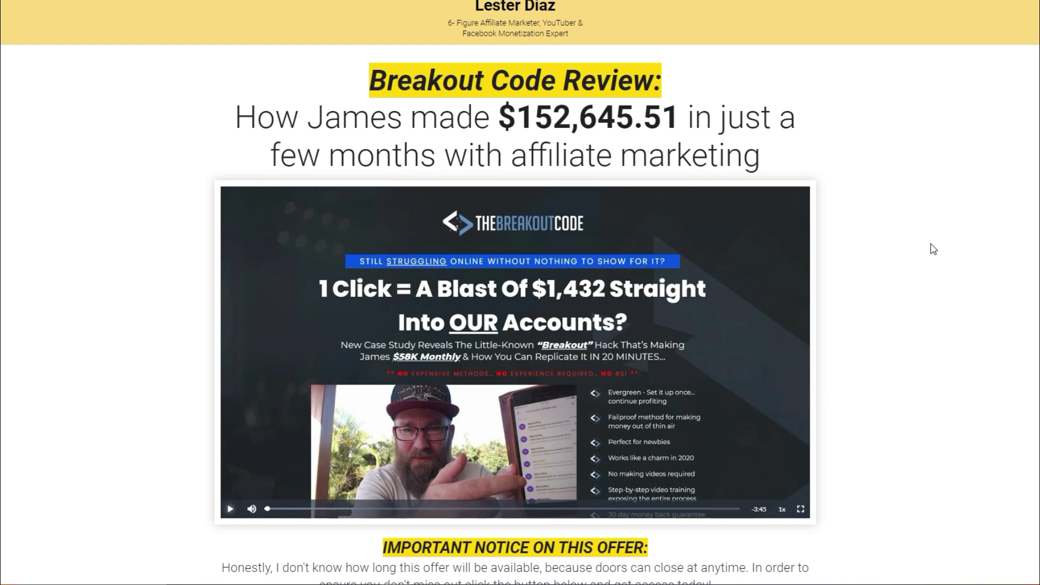
pyautogui.scroll(3, 942, 248)
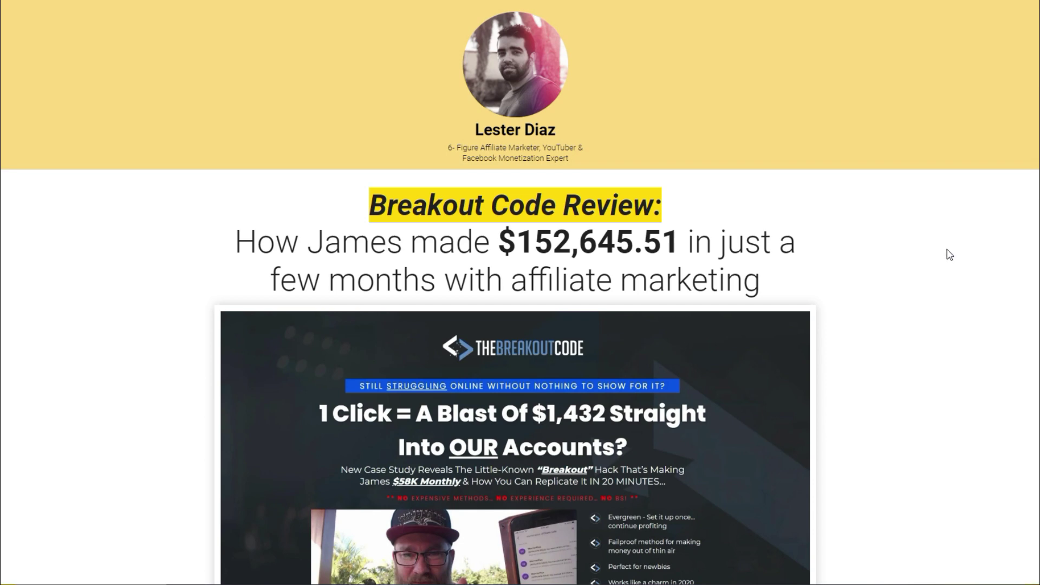
pyautogui.scroll(-6, 950, 255)
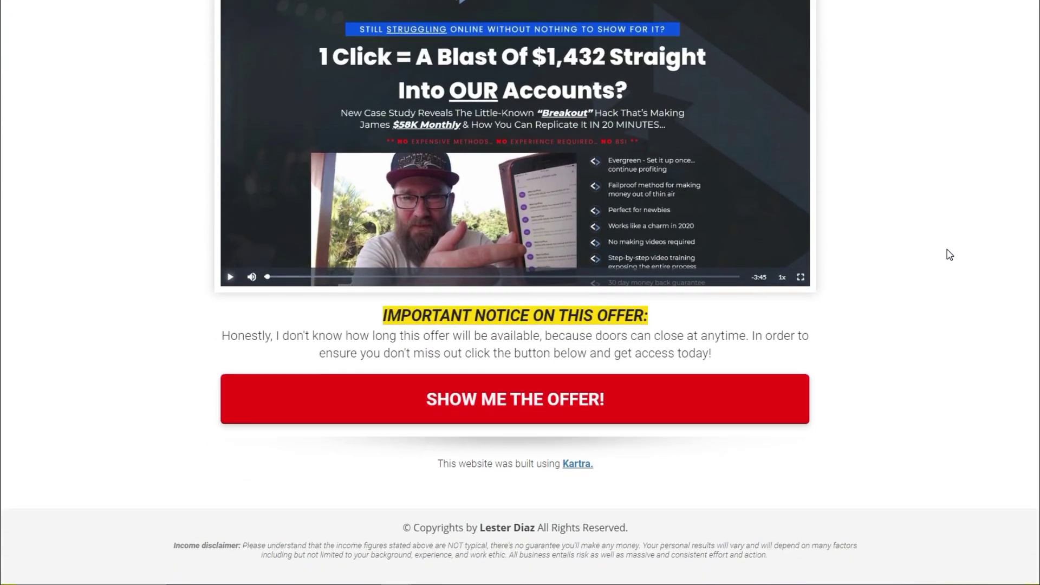
pyautogui.scroll(5, 971, 414)
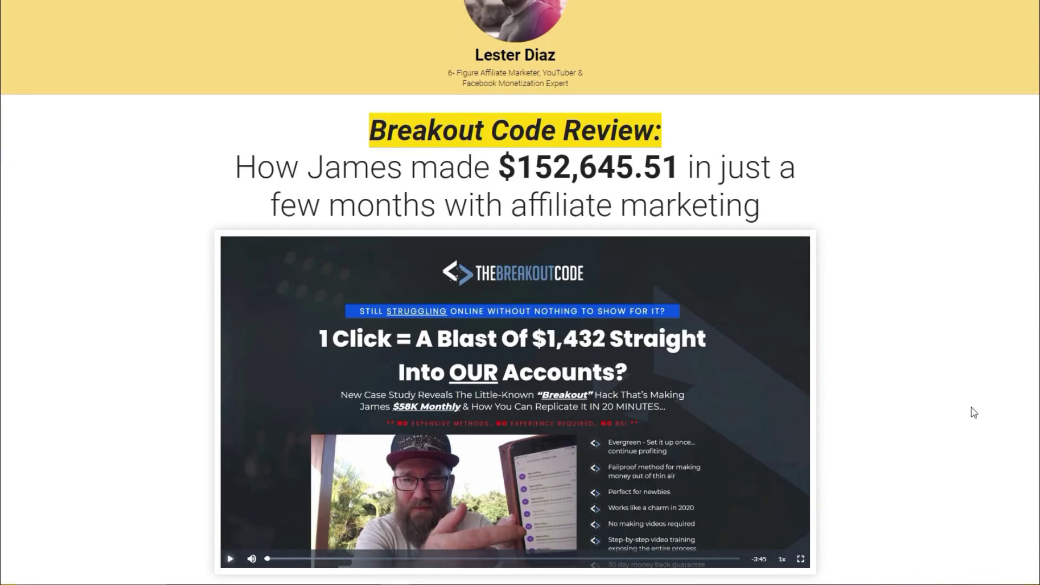
pyautogui.scroll(-5, 974, 413)
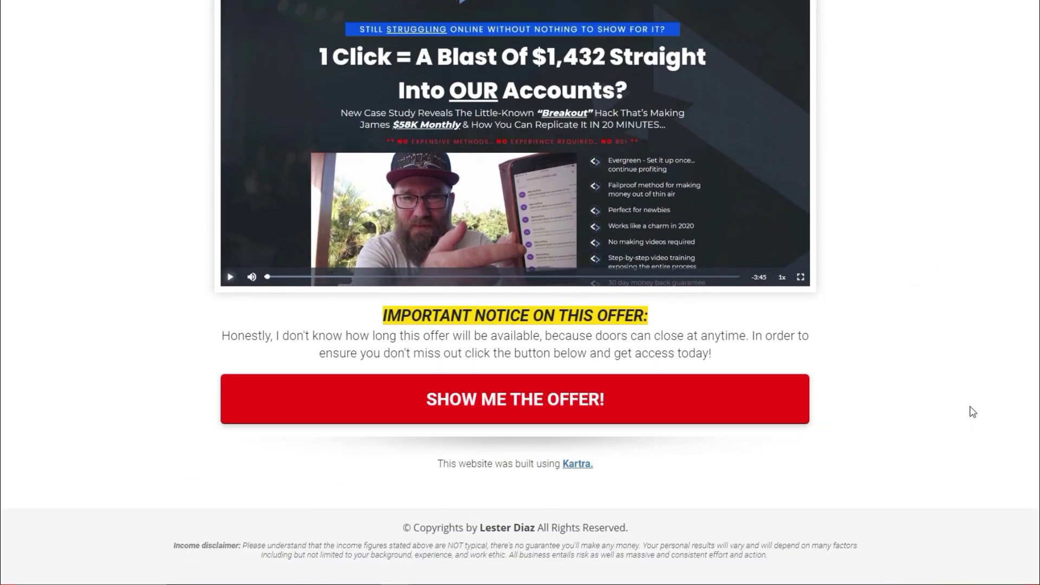
# Step: Open the Kartra site linked at the bottom of the review page and look through the Kartra Pages builder features and templates
pyautogui.click(579, 465)
pyautogui.scroll(-4, 578, 468)
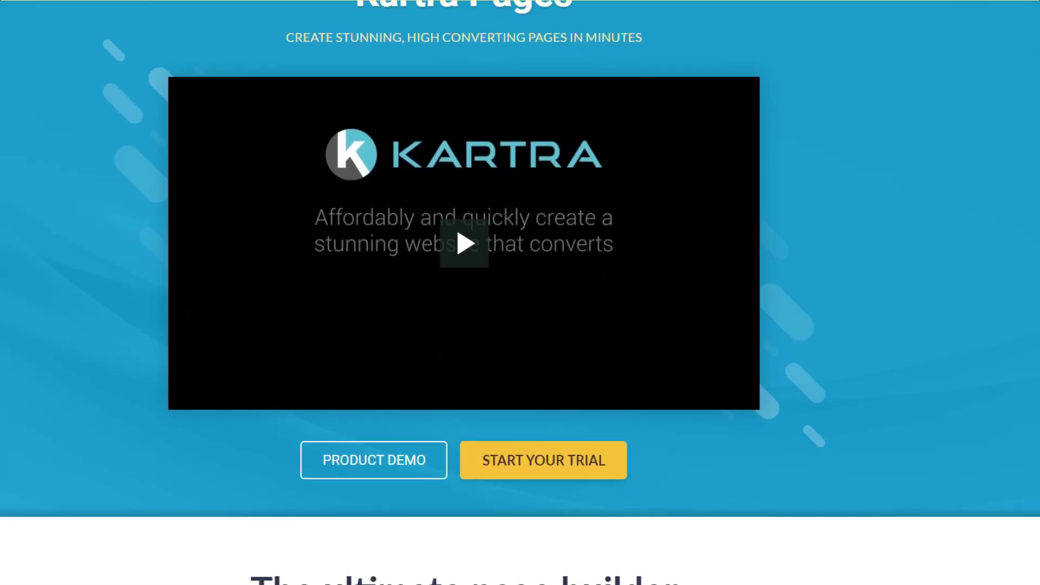
pyautogui.scroll(-7, 520, 293)
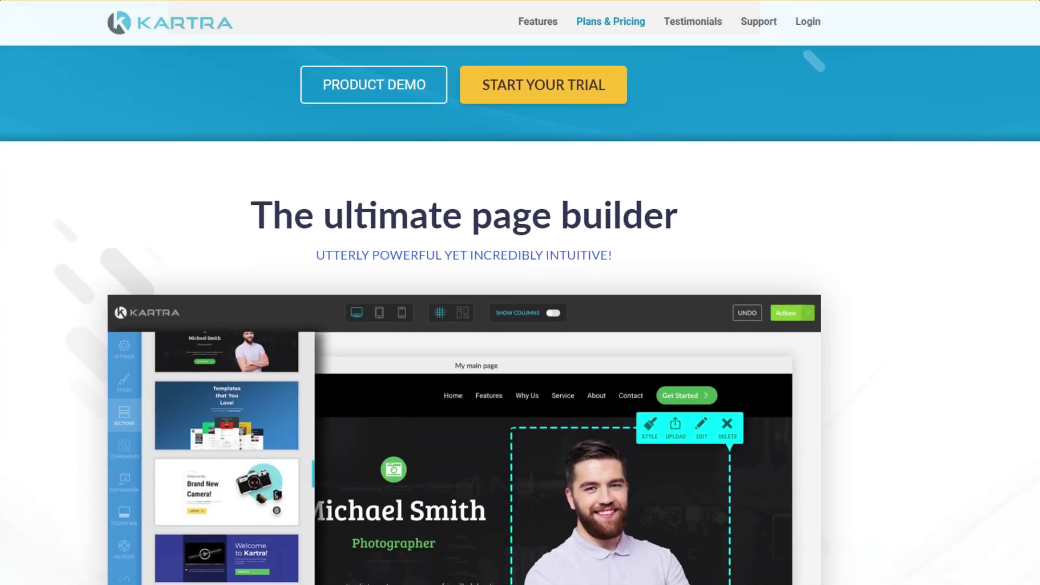
pyautogui.scroll(-5, 520, 293)
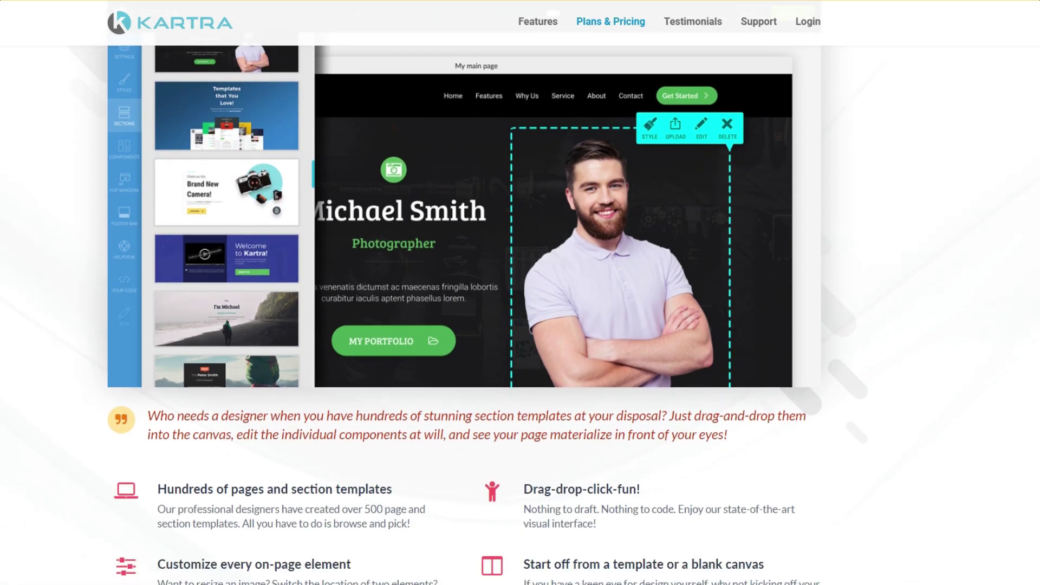
pyautogui.scroll(-8, 521, 293)
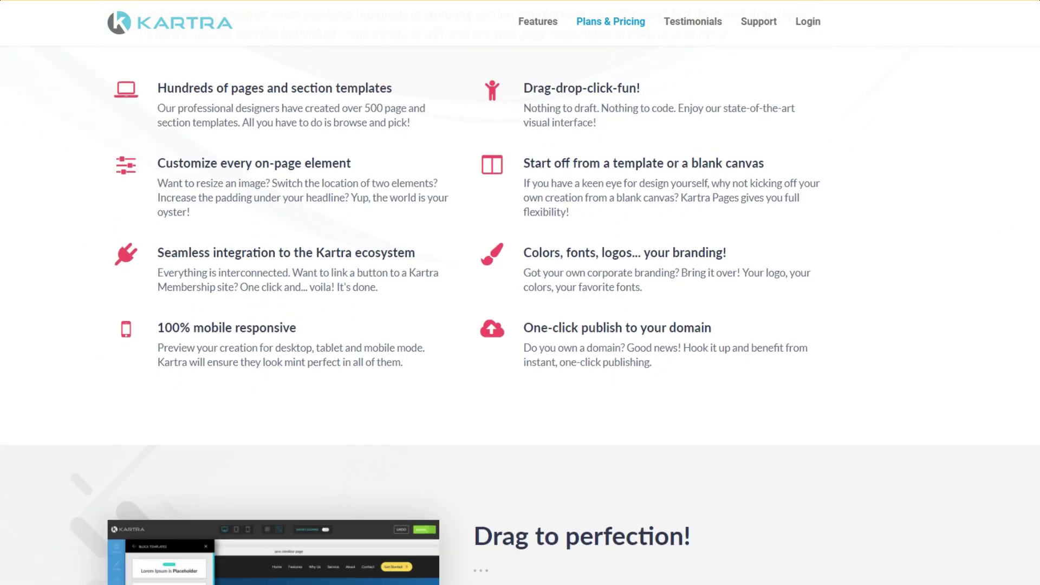
pyautogui.scroll(-5, 521, 292)
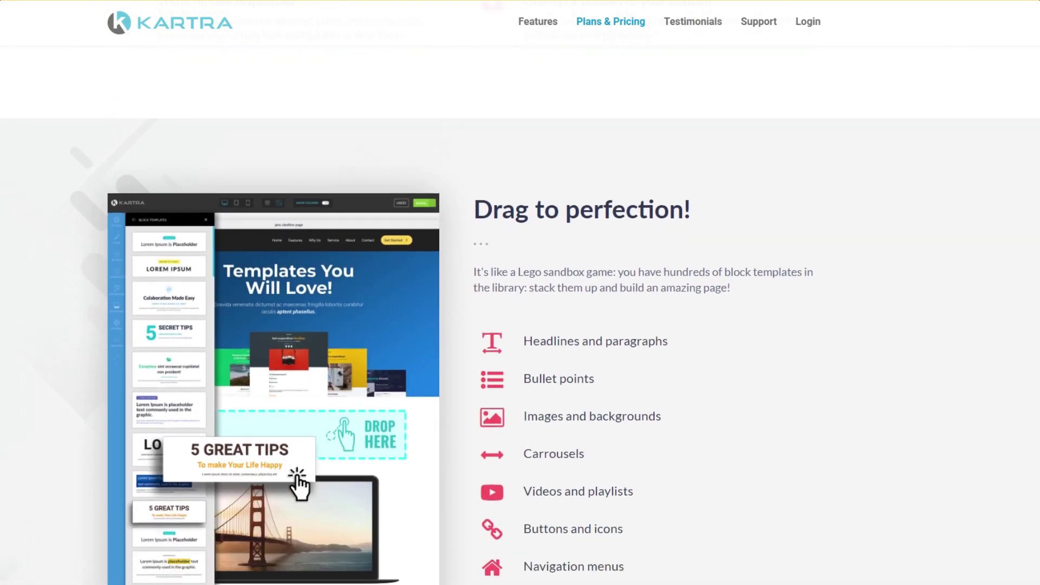
pyautogui.scroll(-8, 520, 293)
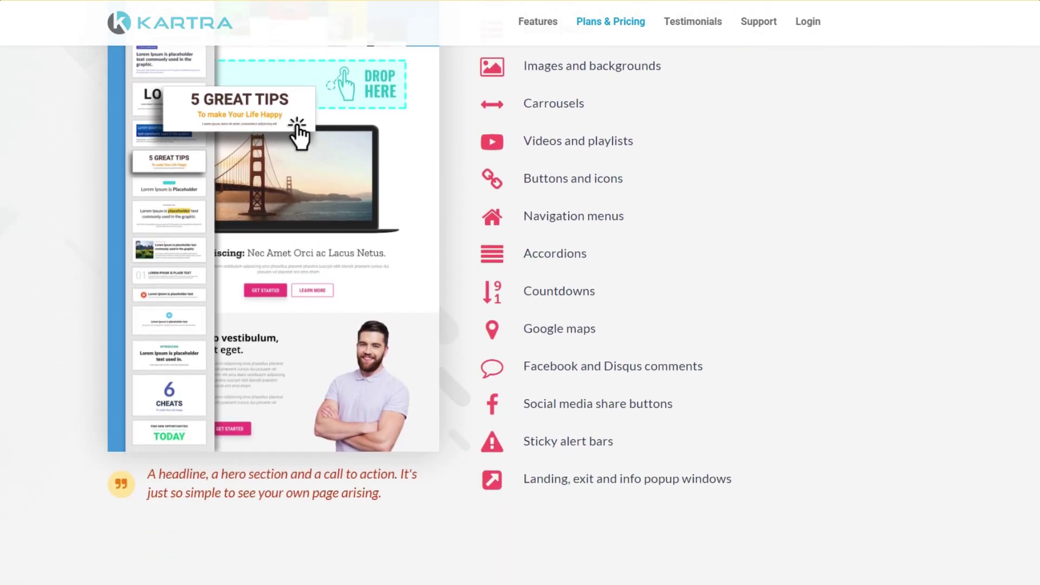
pyautogui.scroll(-7, 520, 292)
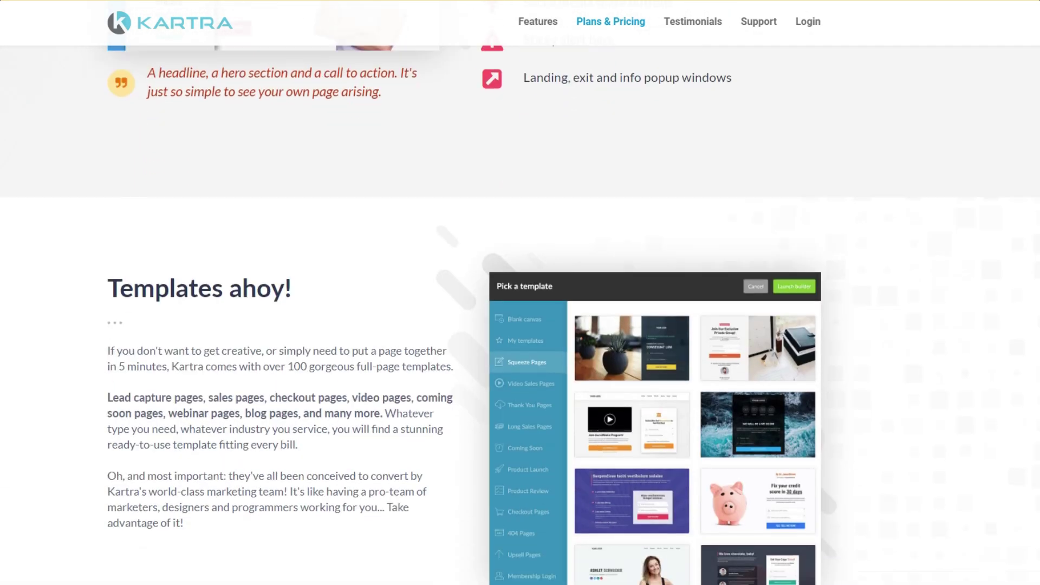
pyautogui.scroll(-1, 520, 292)
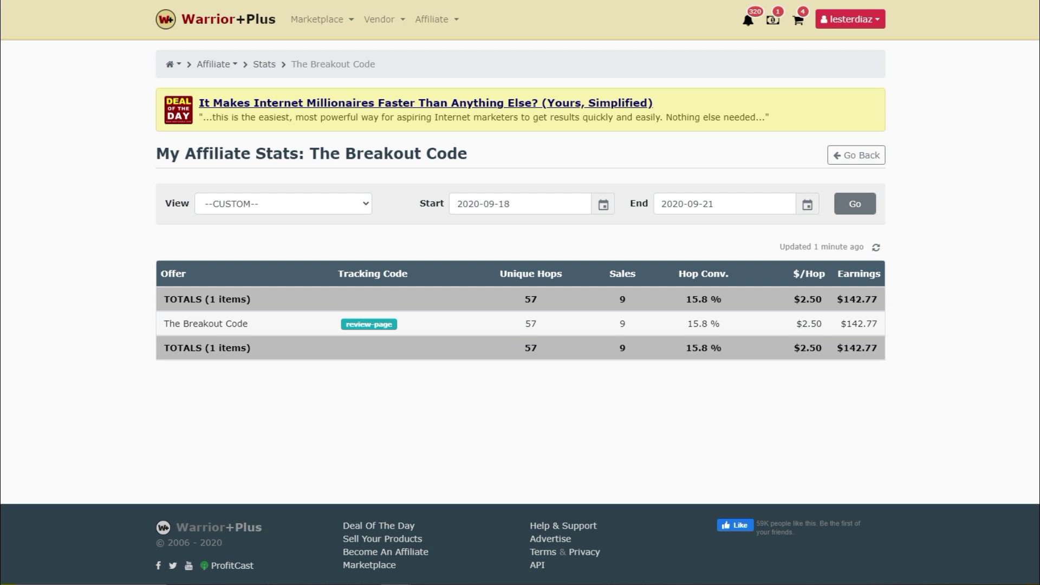
# Step: Open the Fusedd offer from the affiliate offers list and read its overview and affiliate information
pyautogui.click(461, 23)
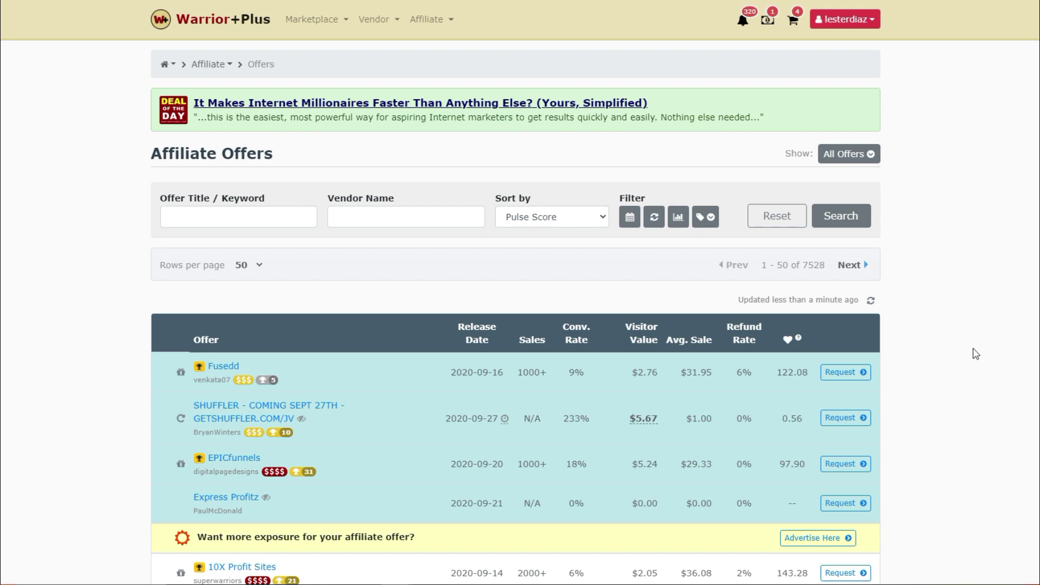
pyautogui.scroll(-1, 752, 380)
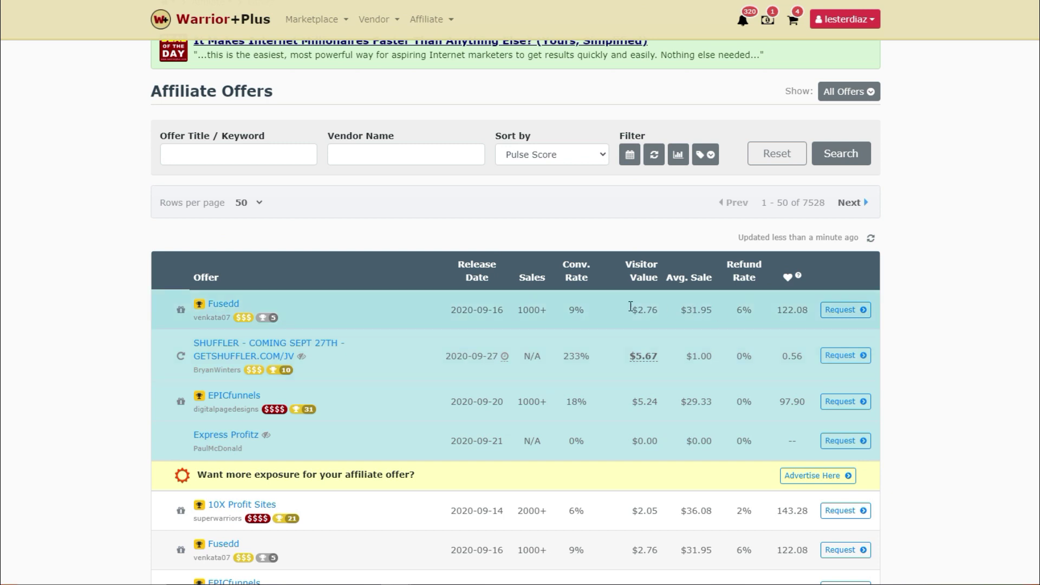
pyautogui.click(843, 313)
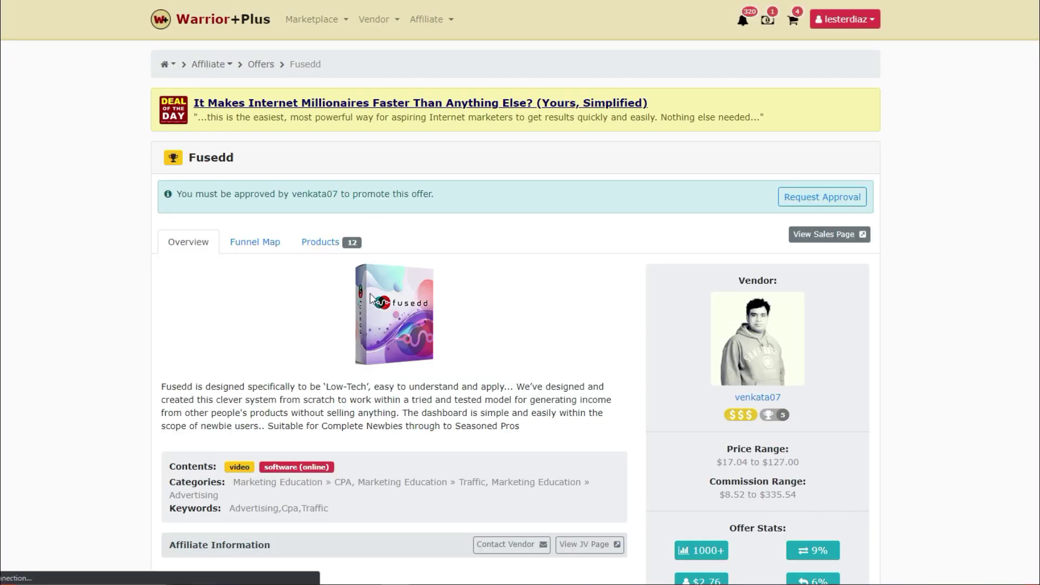
pyautogui.scroll(-6, 426, 390)
pyautogui.scroll(-5, 428, 401)
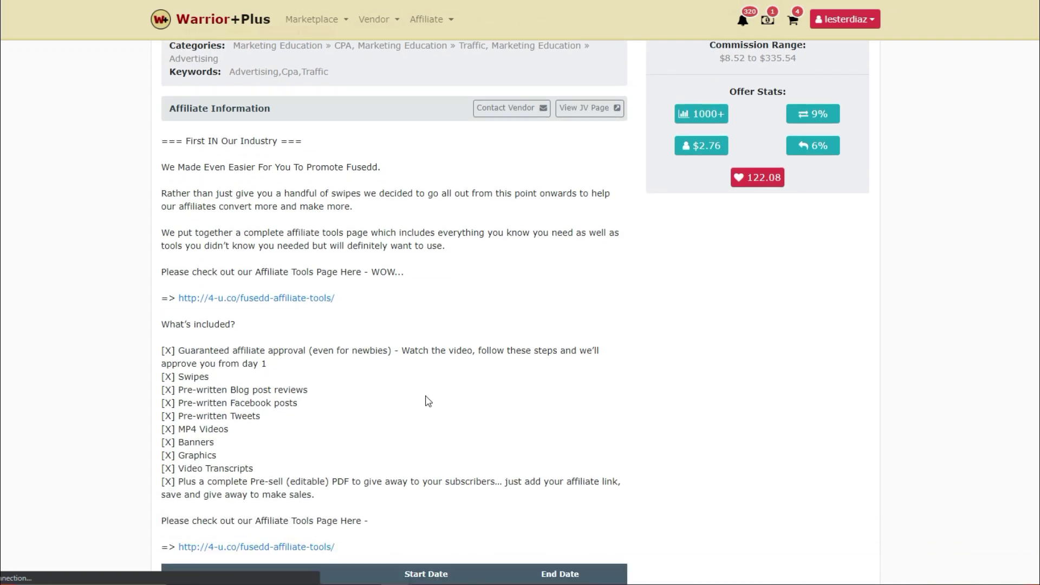
pyautogui.scroll(3, 428, 401)
pyautogui.scroll(8, 428, 401)
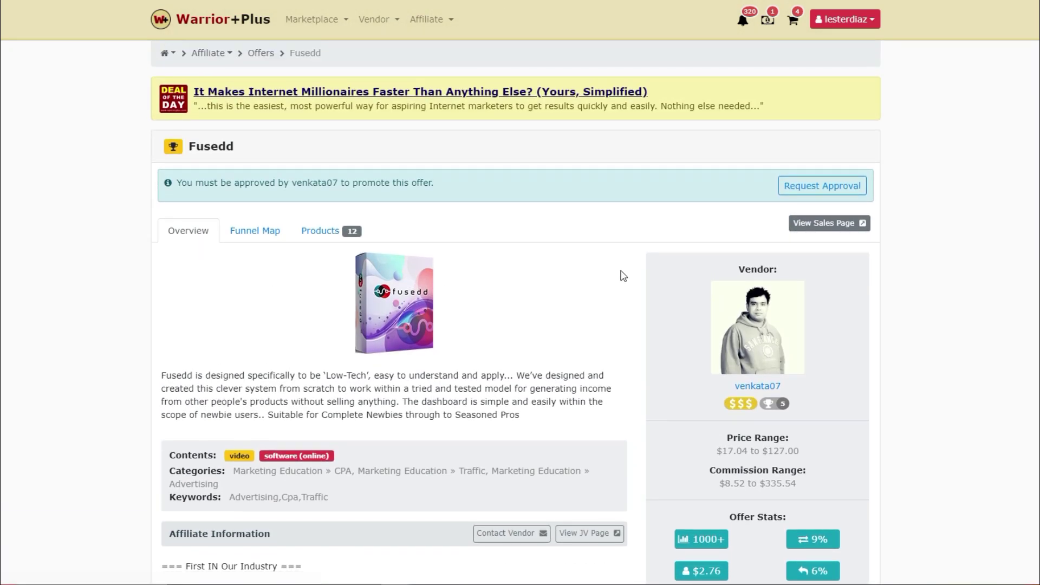
pyautogui.scroll(-1, 728, 406)
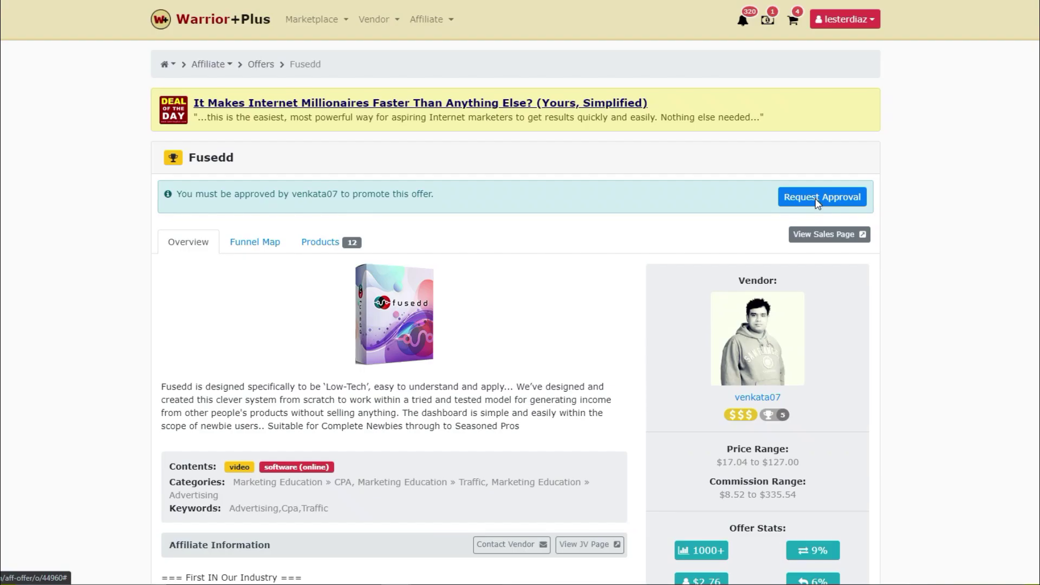
pyautogui.click(889, 271)
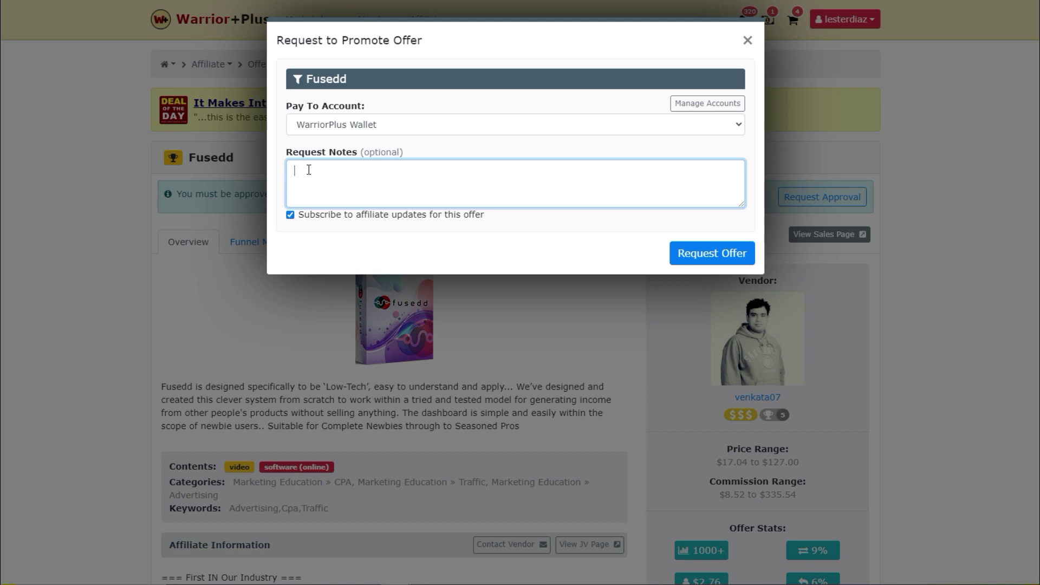
pyautogui.click(747, 40)
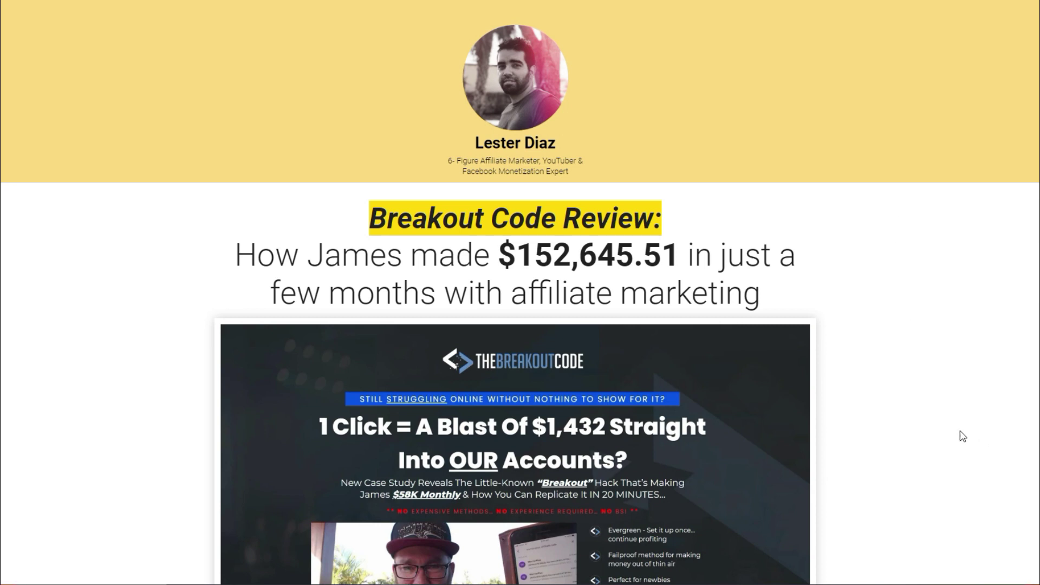
# Step: Review the Breakout Code review page's structure again, including its headline, video, notice and offer button
pyautogui.scroll(-1, 835, 437)
pyautogui.scroll(-5, 836, 436)
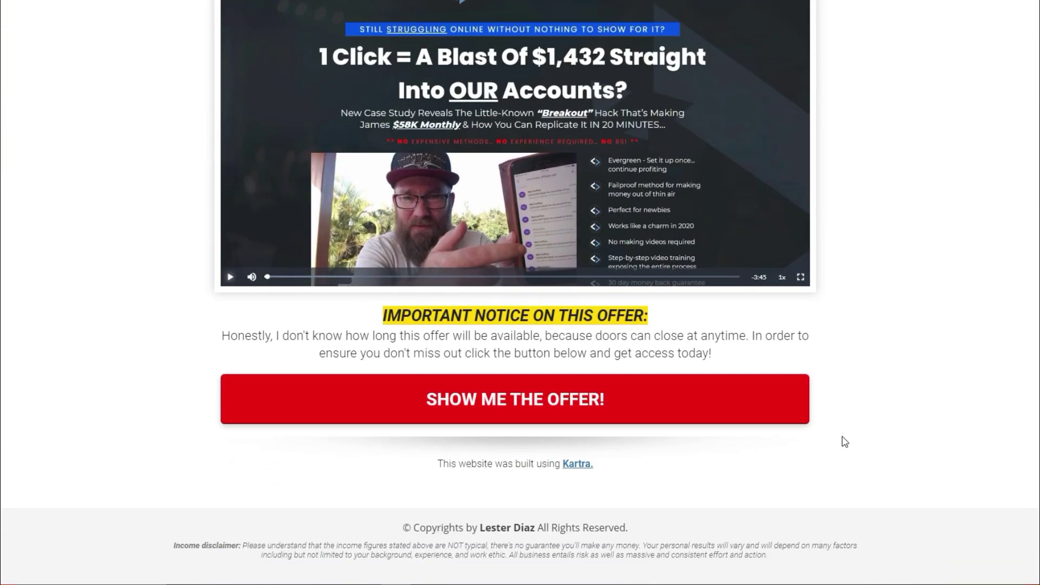
pyautogui.scroll(4, 843, 441)
pyautogui.scroll(3, 860, 443)
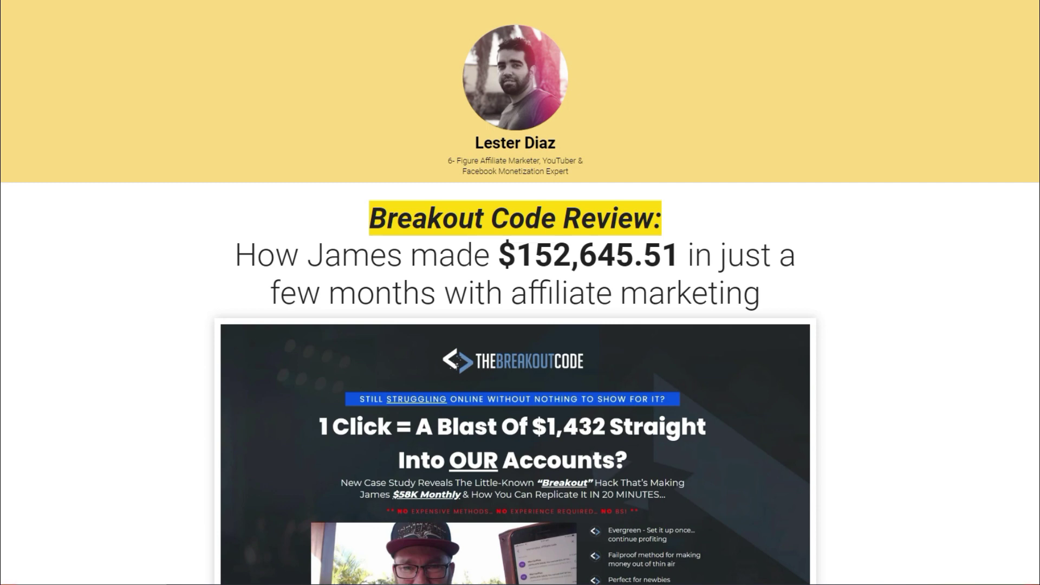
pyautogui.scroll(-3, 943, 333)
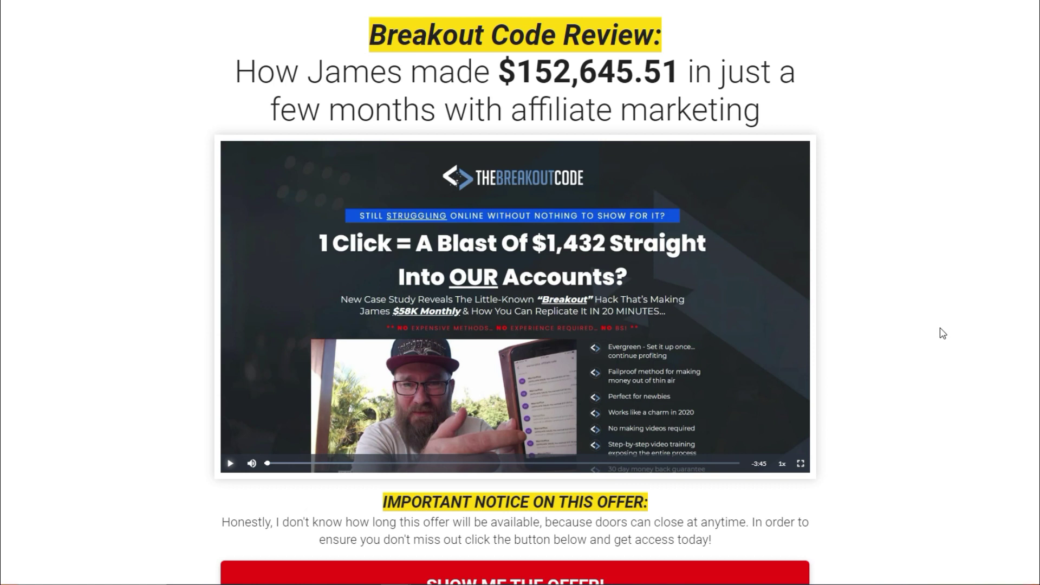
pyautogui.scroll(-1, 940, 330)
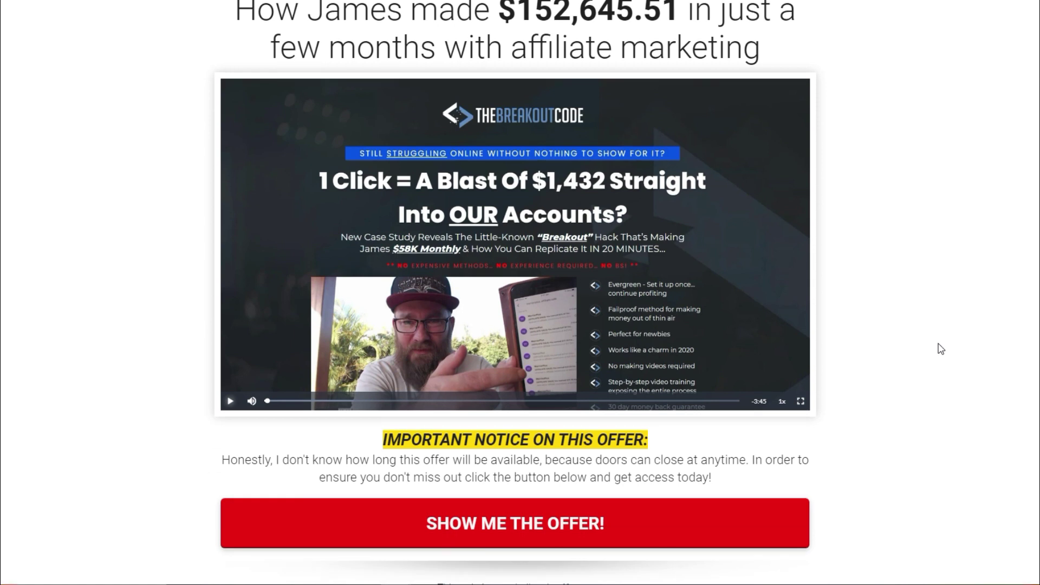
pyautogui.scroll(1, 941, 349)
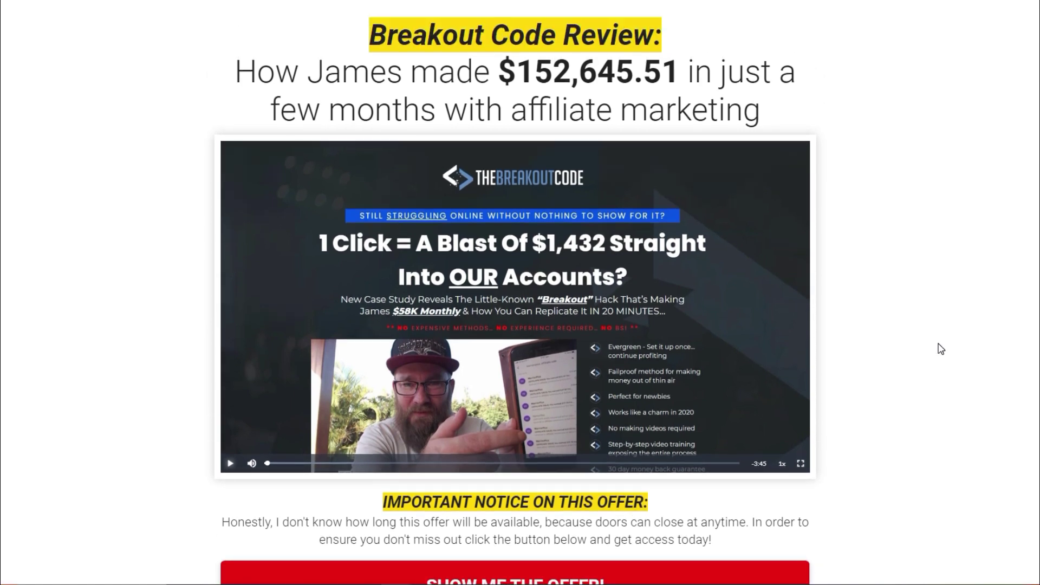